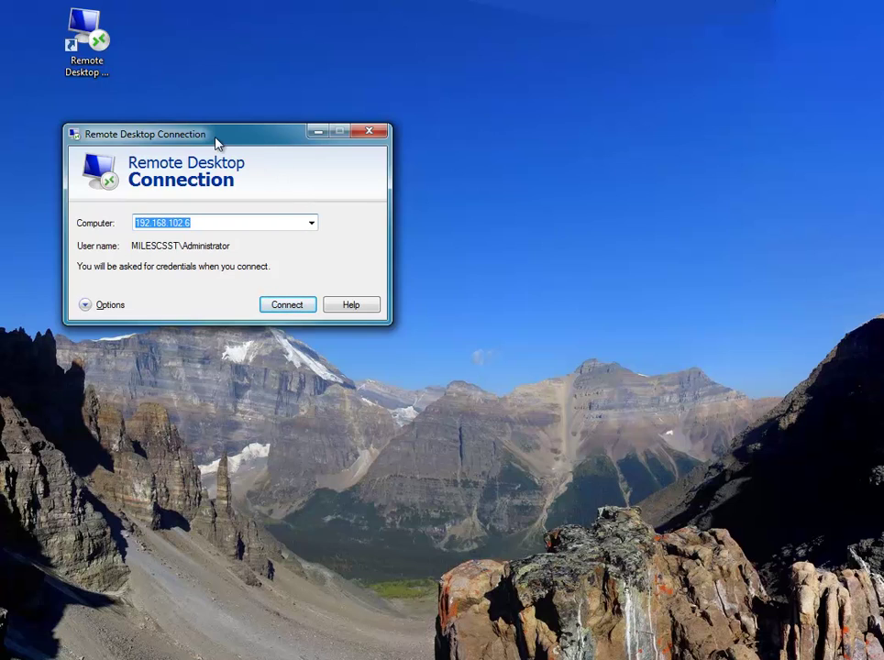
- Connect to the remote computer 192.168.102.6 and log on as Administrator by entering the account password
{"action": "left_click", "coordinate": [279, 310]}
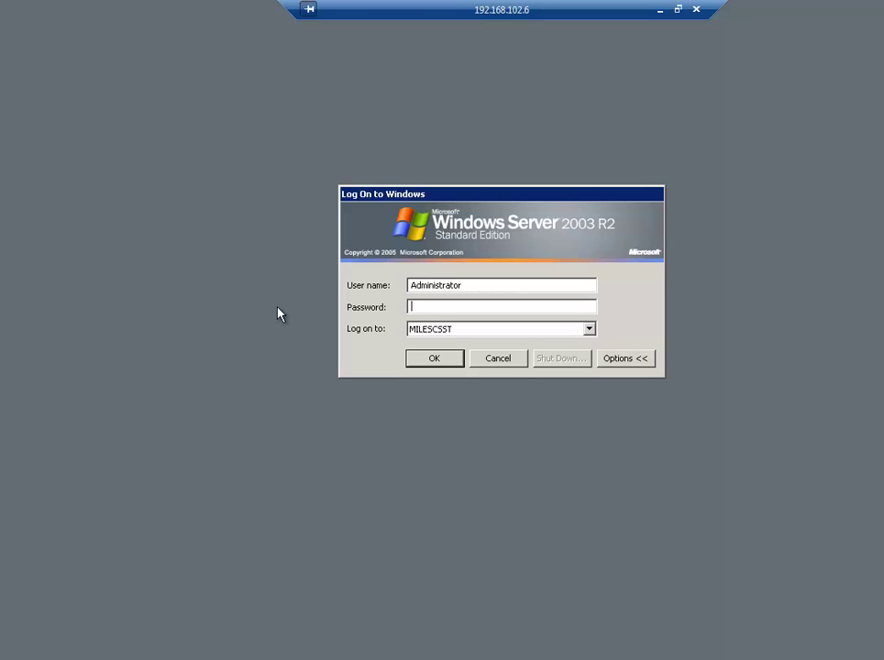
{"action": "type", "text": "*******"}
{"action": "left_click", "coordinate": [431, 361]}
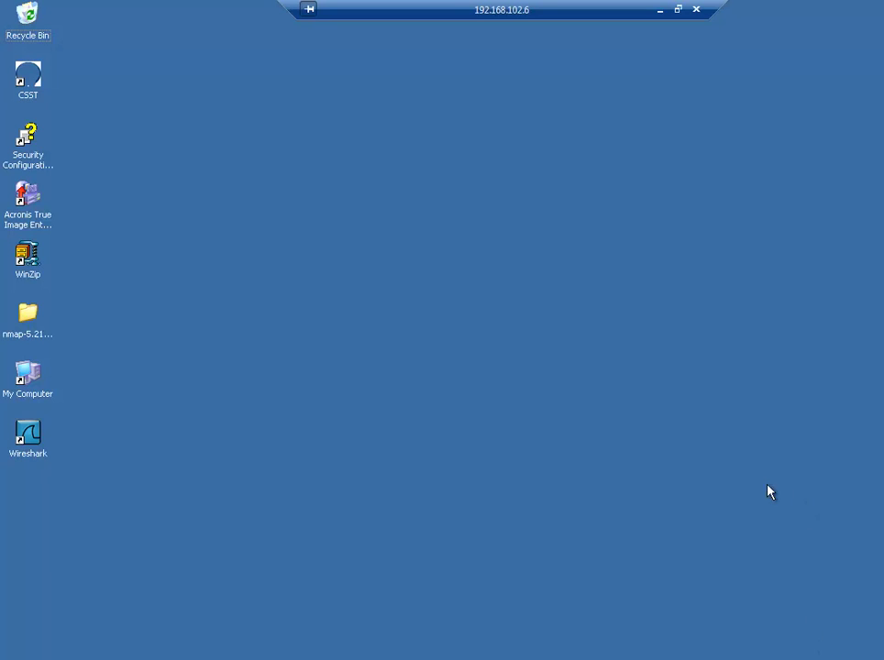
- Log off the remote session and end the WindowsSearch program immediately
{"action": "key", "text": "super"}
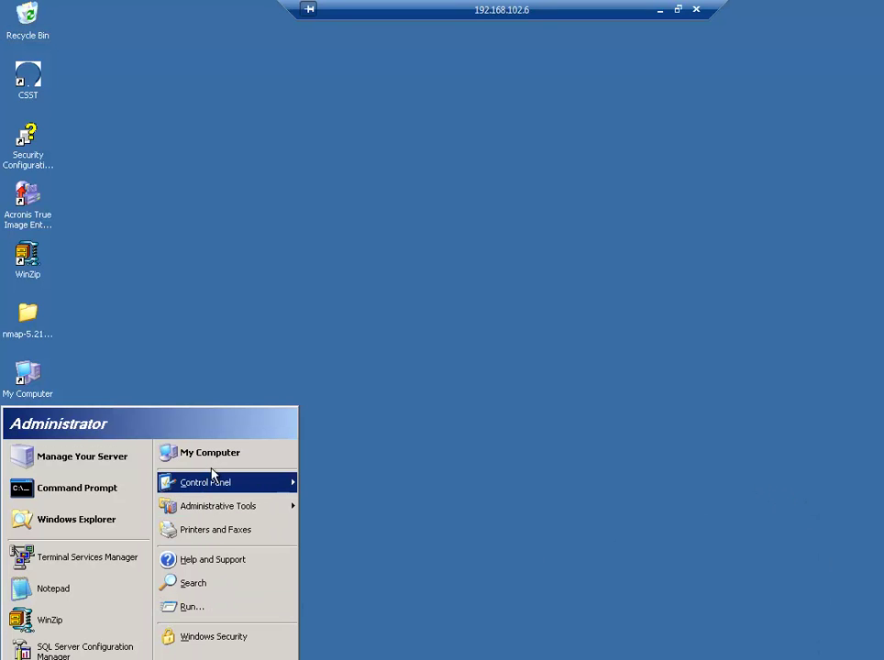
{"action": "key", "text": "Escape"}
{"action": "key", "text": "Escape"}
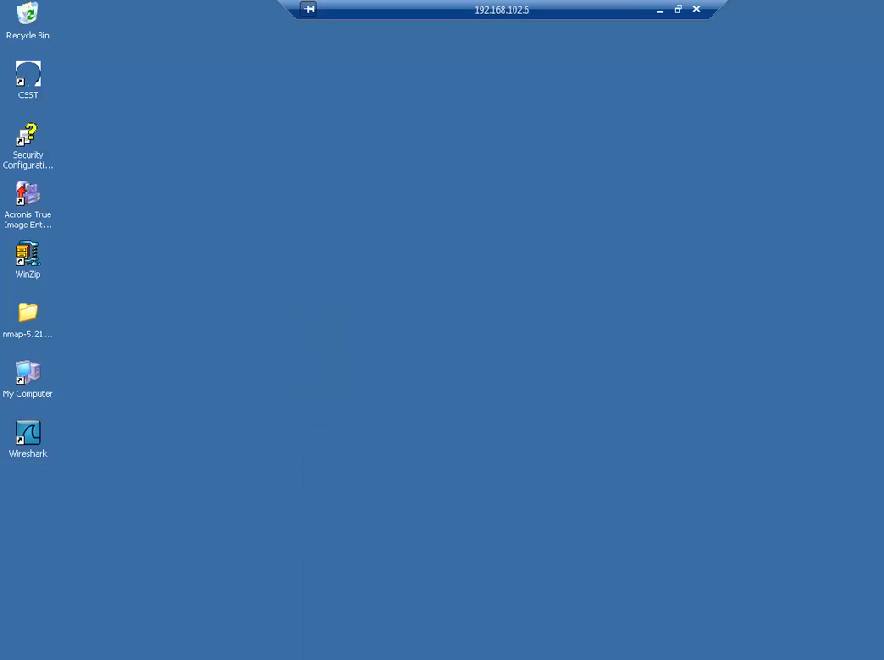
{"action": "left_click", "coordinate": [472, 422]}
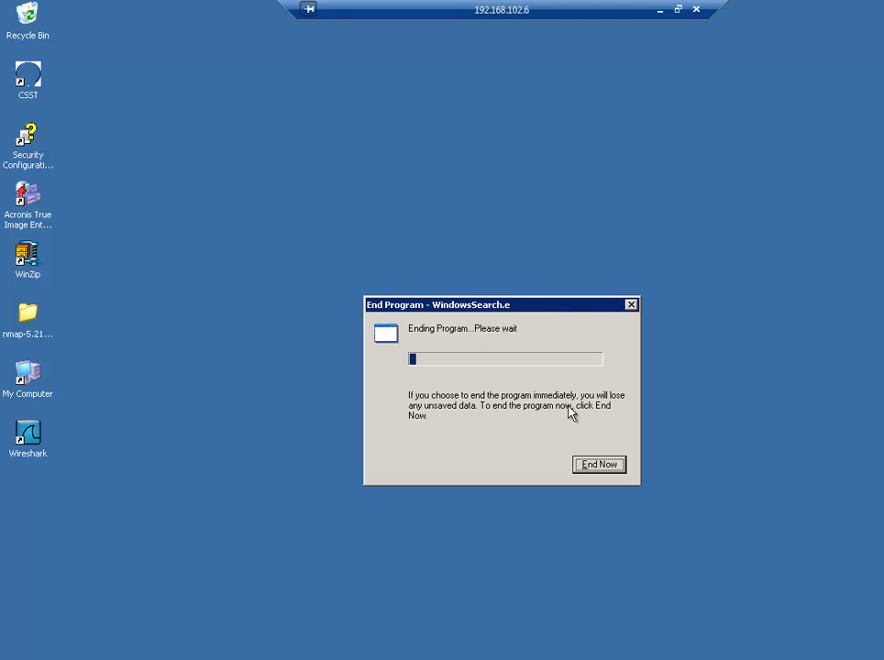
{"action": "left_click", "coordinate": [593, 468]}
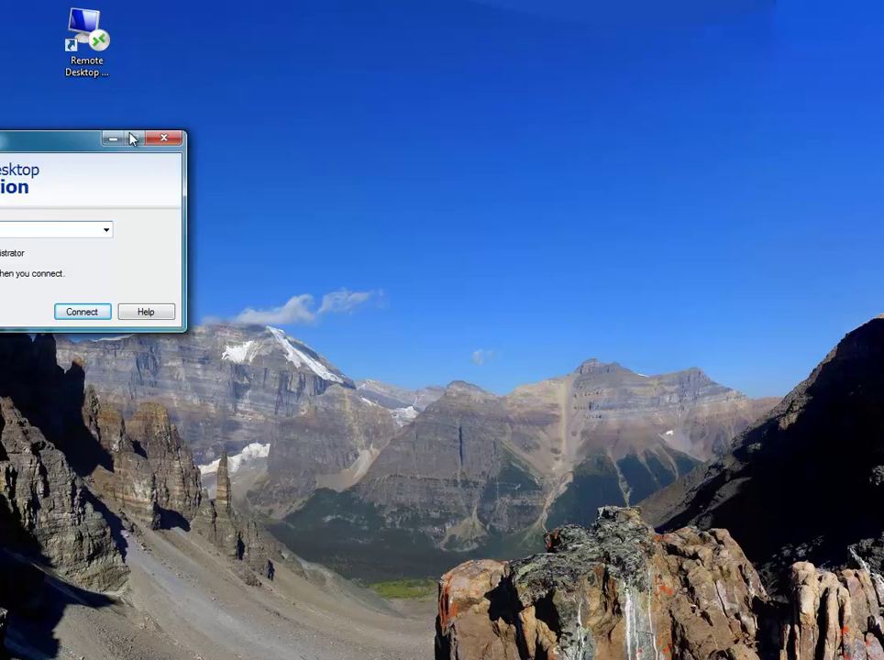
- Expand the connection options, allow credentials to be saved, and collapse the options again
{"action": "left_click_drag", "start_coordinate": [24, 138], "coordinate": [268, 124]}
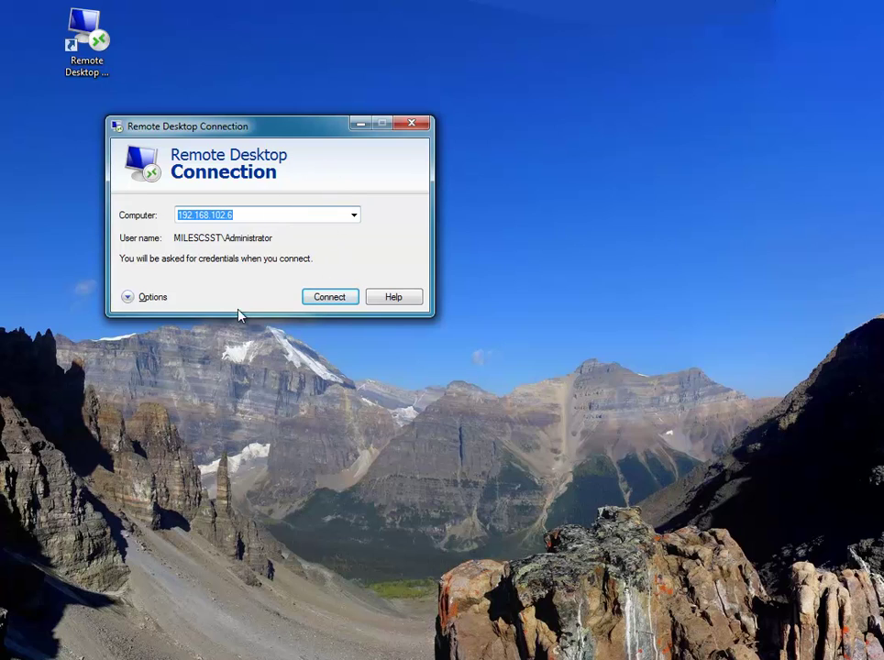
{"action": "left_click", "coordinate": [142, 299]}
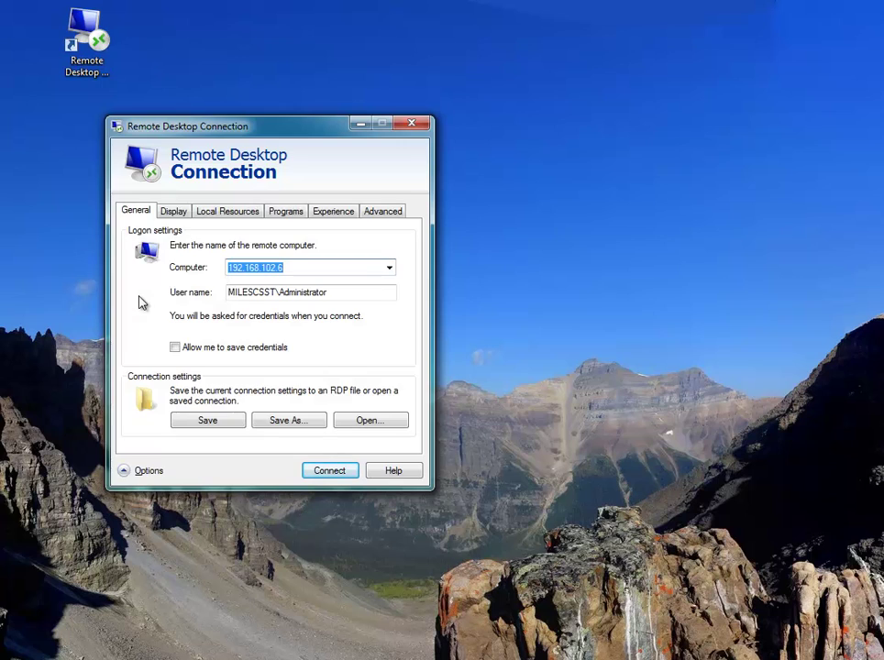
{"action": "left_click", "coordinate": [179, 350]}
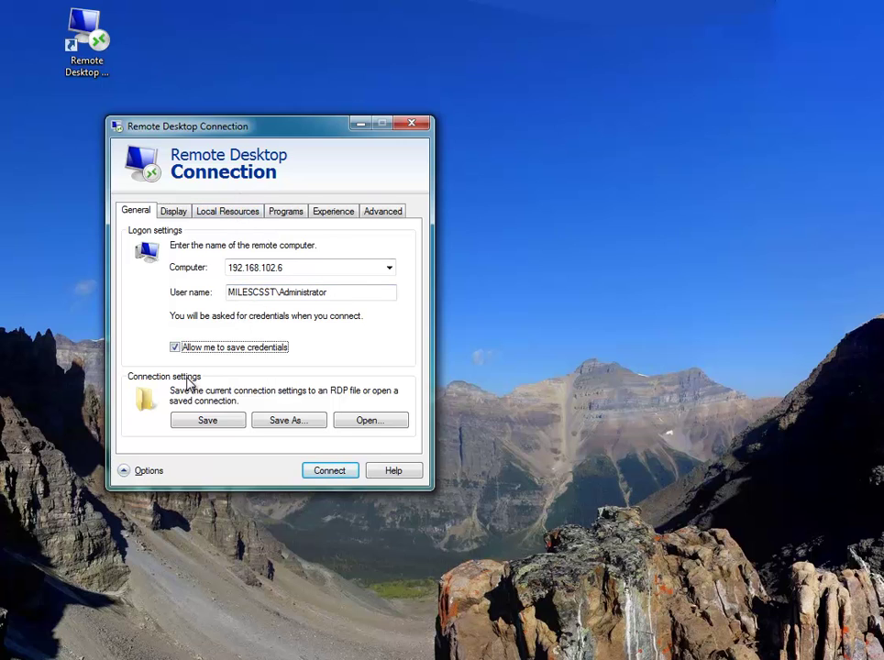
{"action": "left_click", "coordinate": [149, 473]}
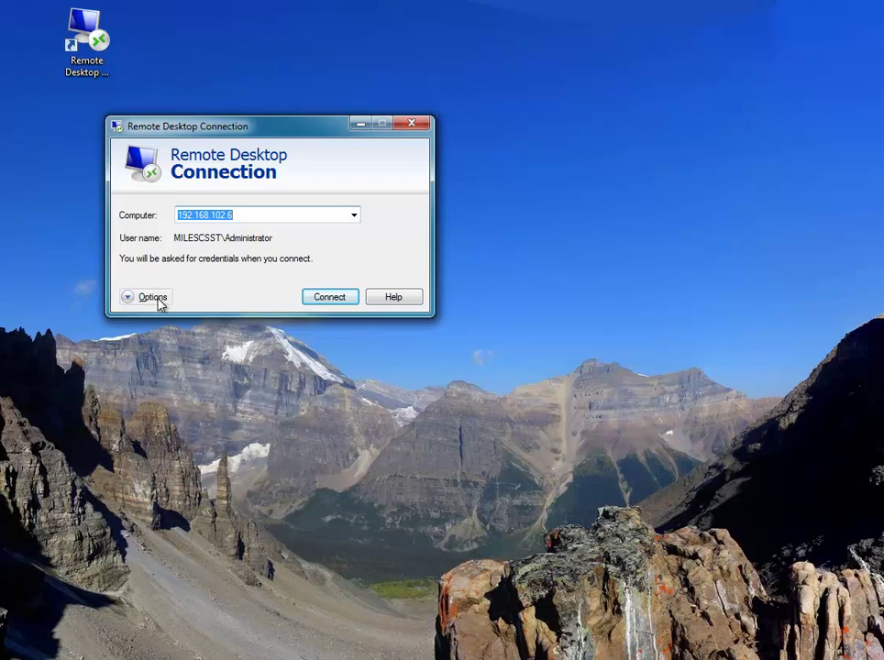
- Show the local resources options and switch printer and clipboard sharing off and back on
{"action": "left_click", "coordinate": [155, 304]}
{"action": "left_click", "coordinate": [228, 215]}
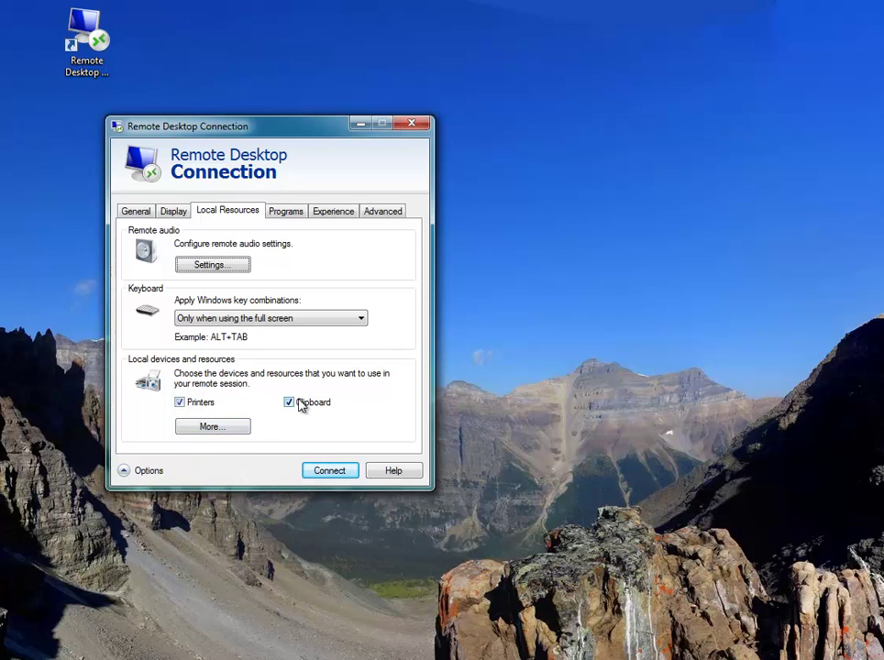
{"action": "left_click", "coordinate": [196, 403]}
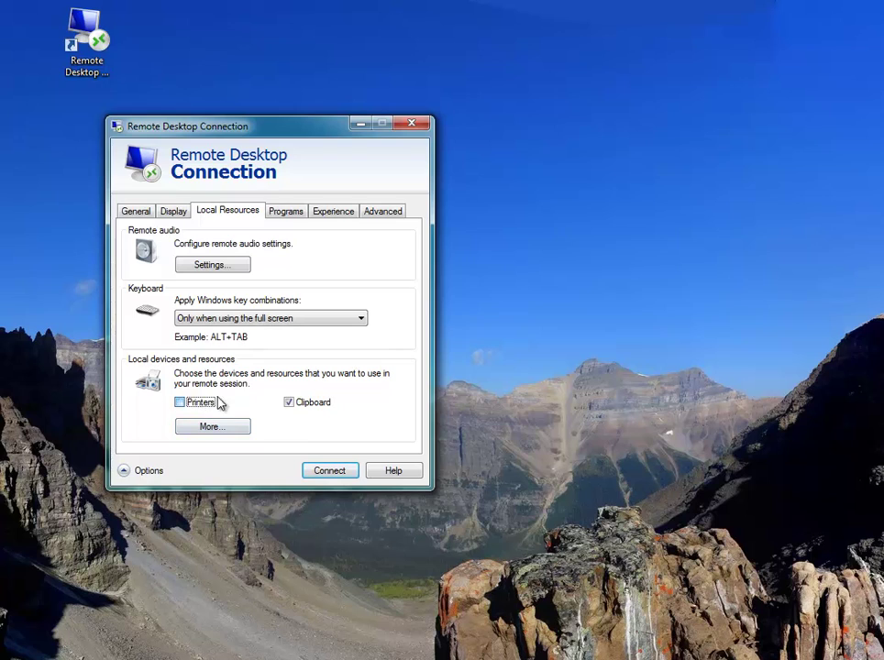
{"action": "left_click", "coordinate": [215, 399]}
{"action": "left_click", "coordinate": [303, 410]}
{"action": "left_click", "coordinate": [304, 409]}
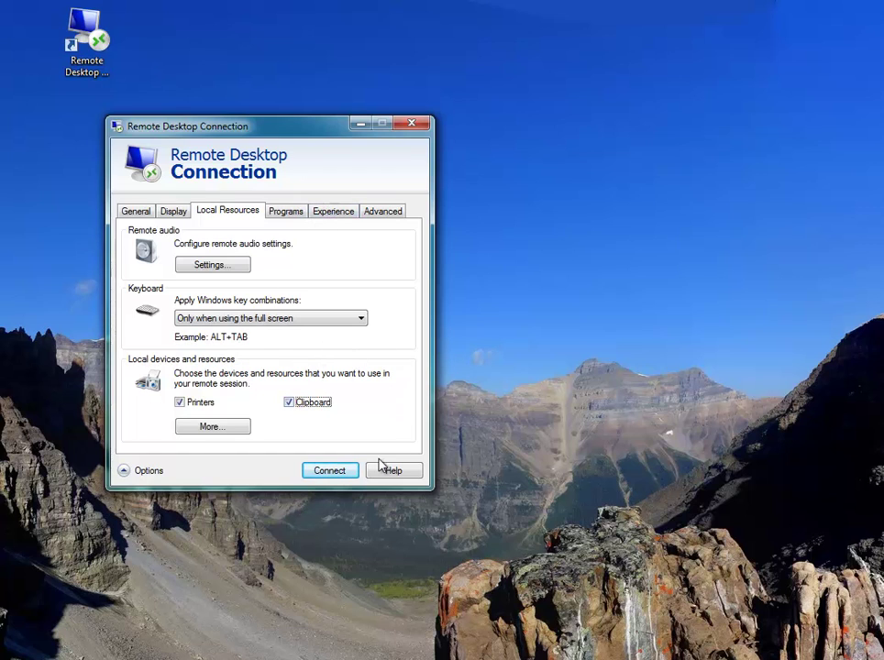
- Share all local drives with the remote session and list the individual drives before accepting
{"action": "left_click", "coordinate": [210, 427]}
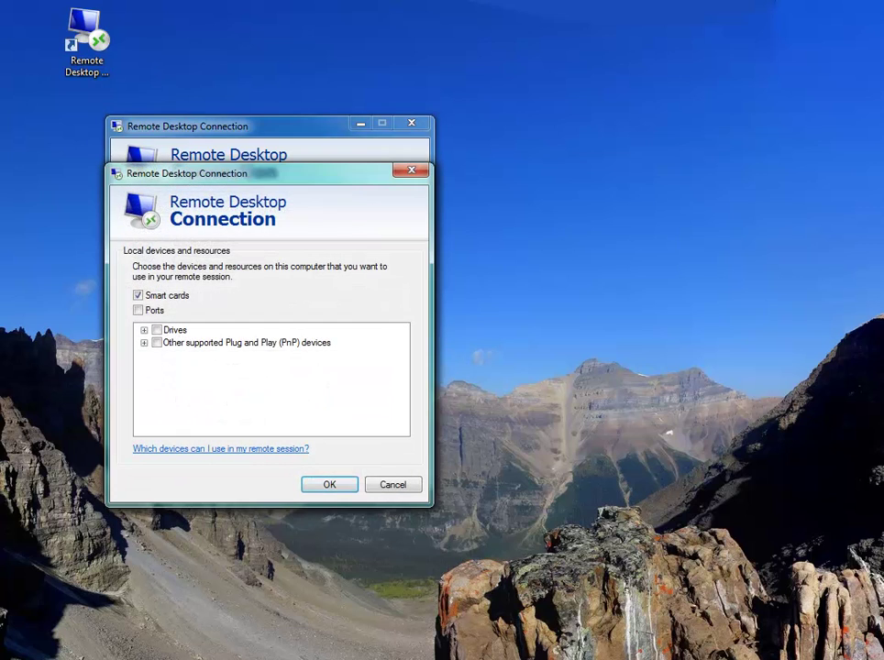
{"action": "left_click", "coordinate": [157, 329]}
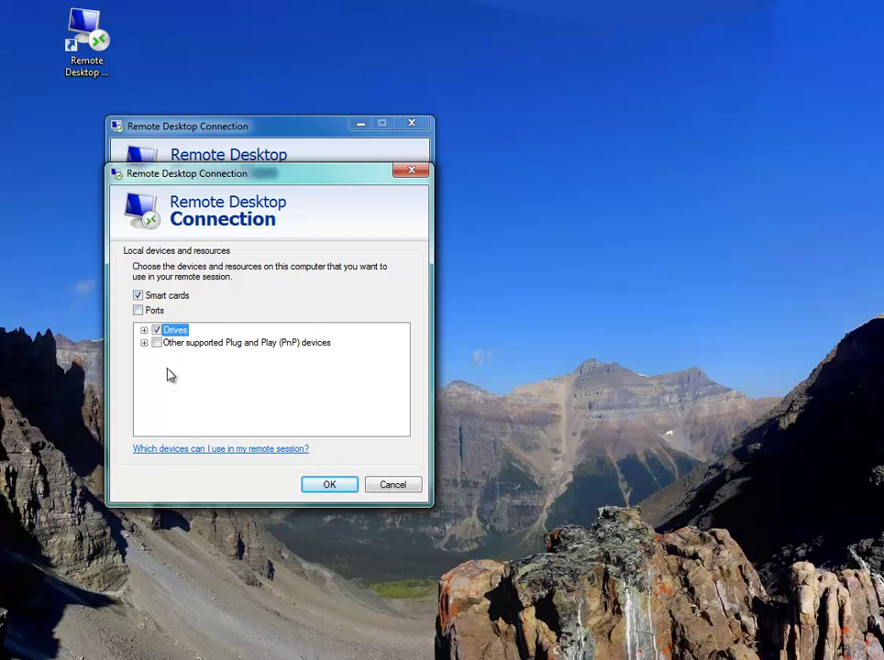
{"action": "left_click", "coordinate": [143, 330]}
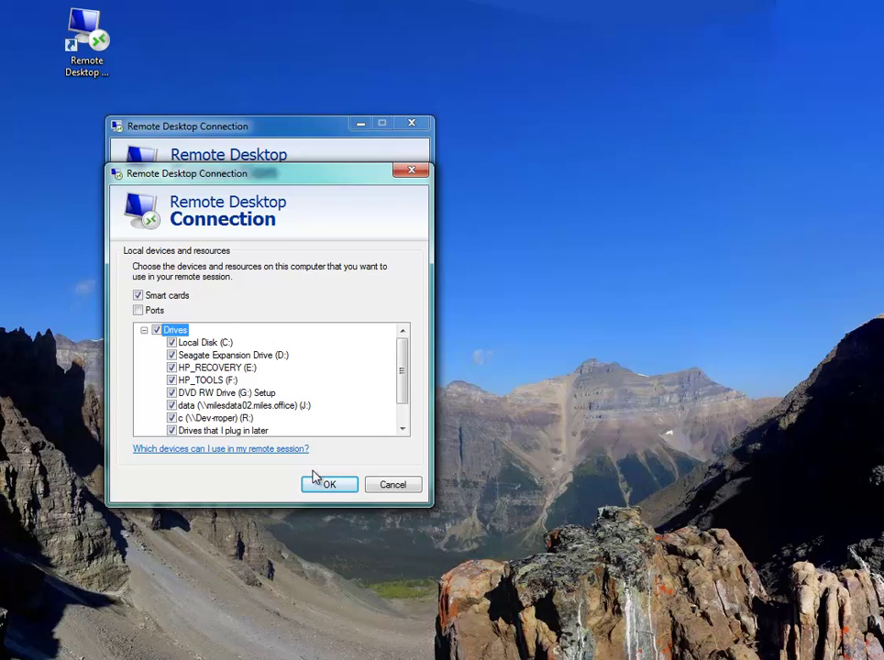
{"action": "left_click", "coordinate": [336, 486]}
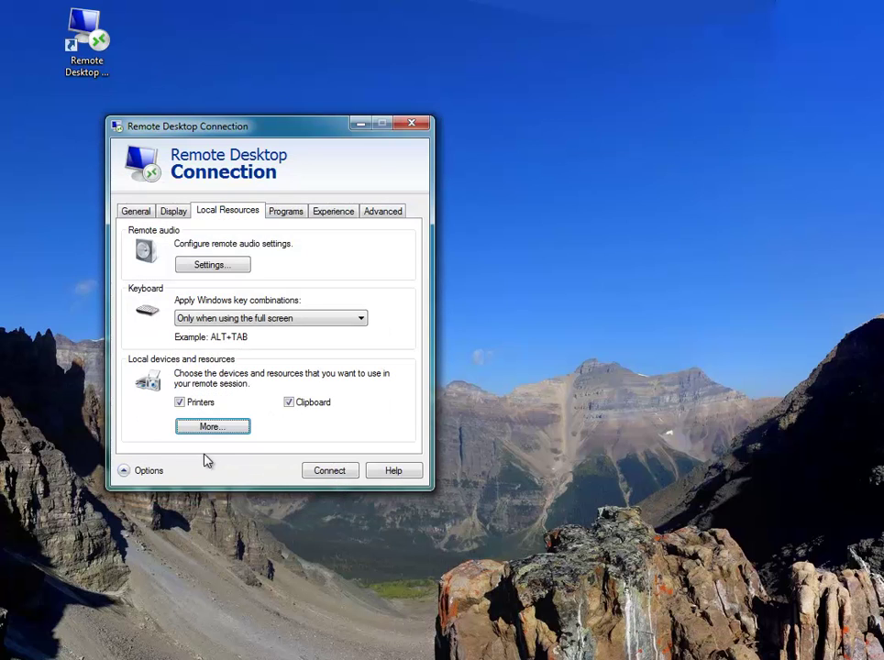
- Connect to 192.168.102.6, trust the connection, and enter the Administrator account password
{"action": "left_click", "coordinate": [332, 472]}
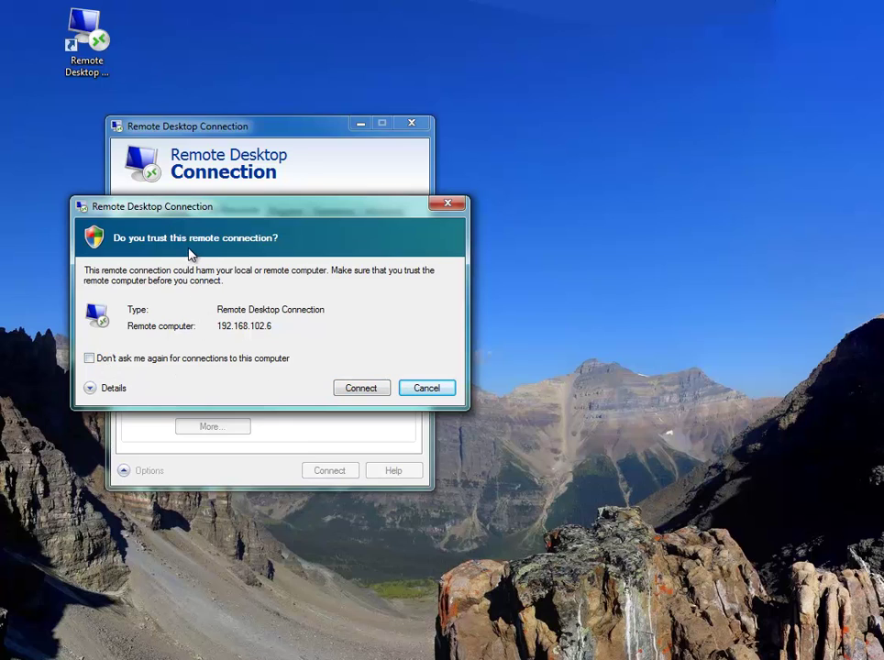
{"action": "left_click", "coordinate": [367, 388]}
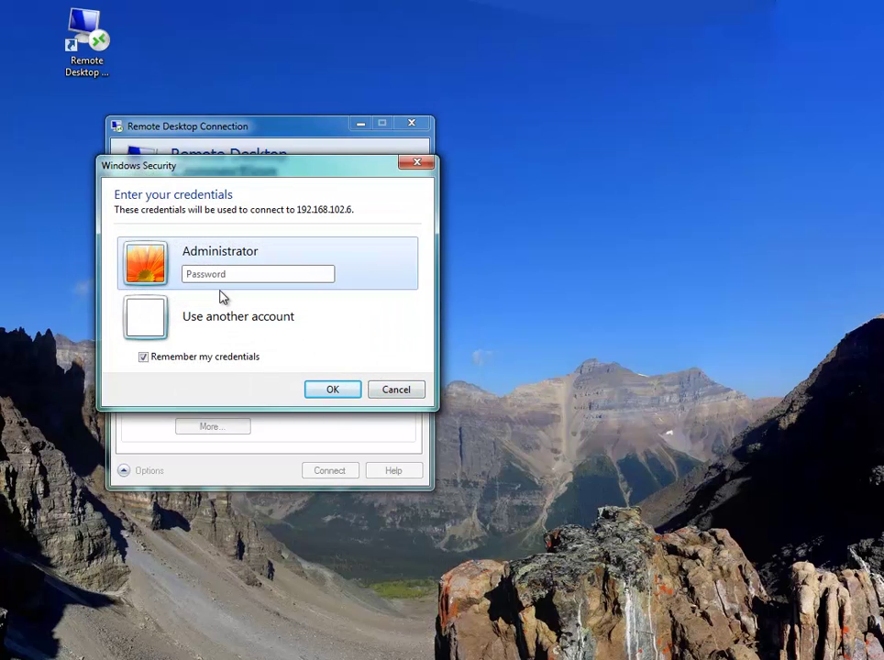
{"action": "type", "text": "•••••••"}
{"action": "left_click", "coordinate": [334, 393]}
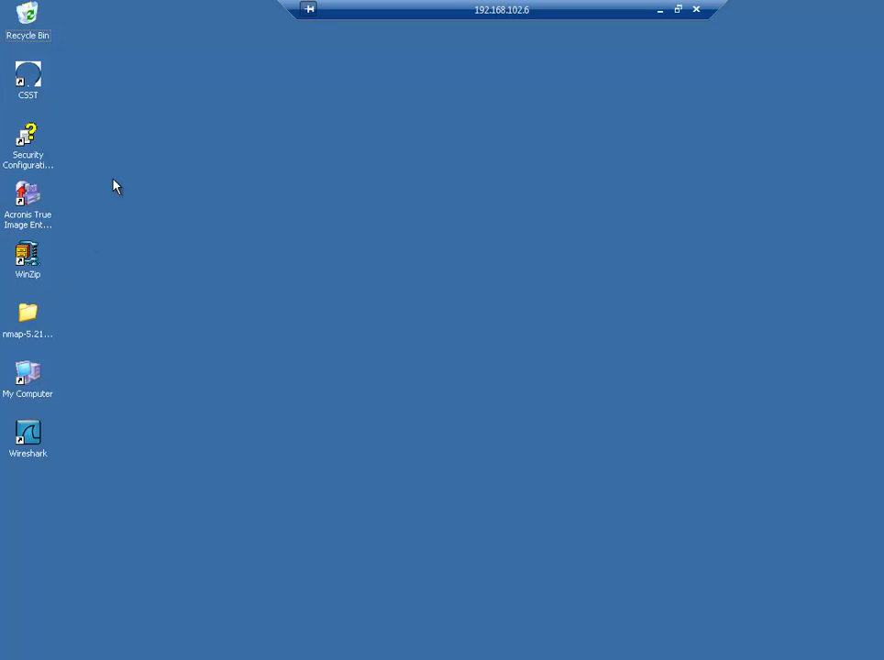
- Open My Computer on the remote desktop, bring its window fully into view, and go to the JRF CSST favorite
{"action": "double_click", "coordinate": [30, 380]}
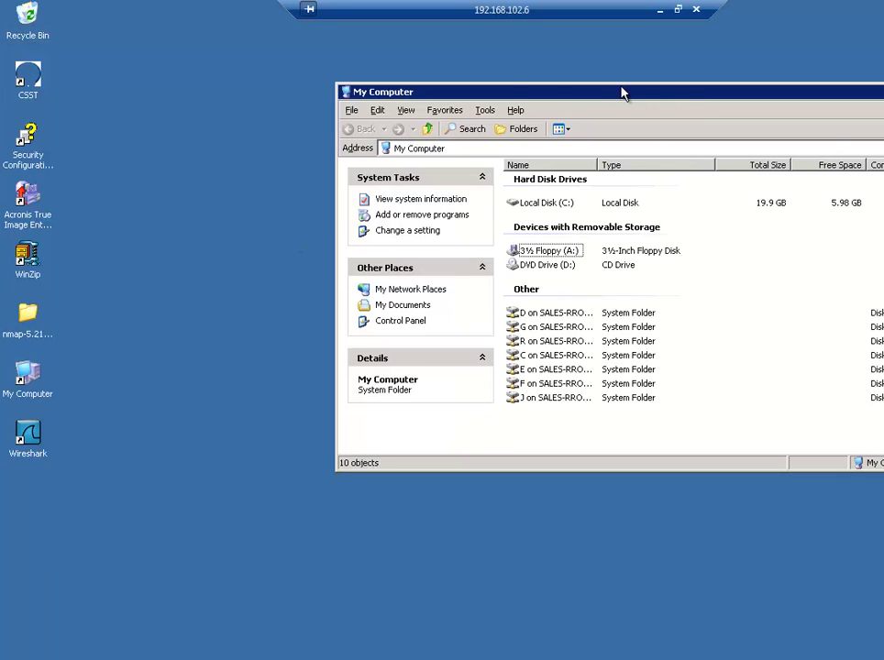
{"action": "left_click_drag", "start_coordinate": [631, 94], "coordinate": [442, 85]}
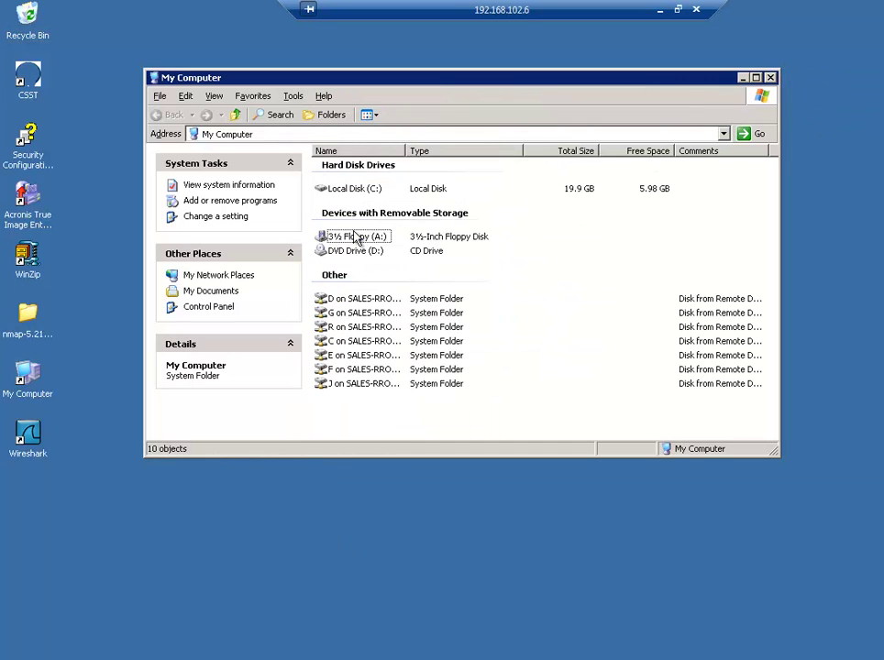
{"action": "left_click", "coordinate": [253, 98]}
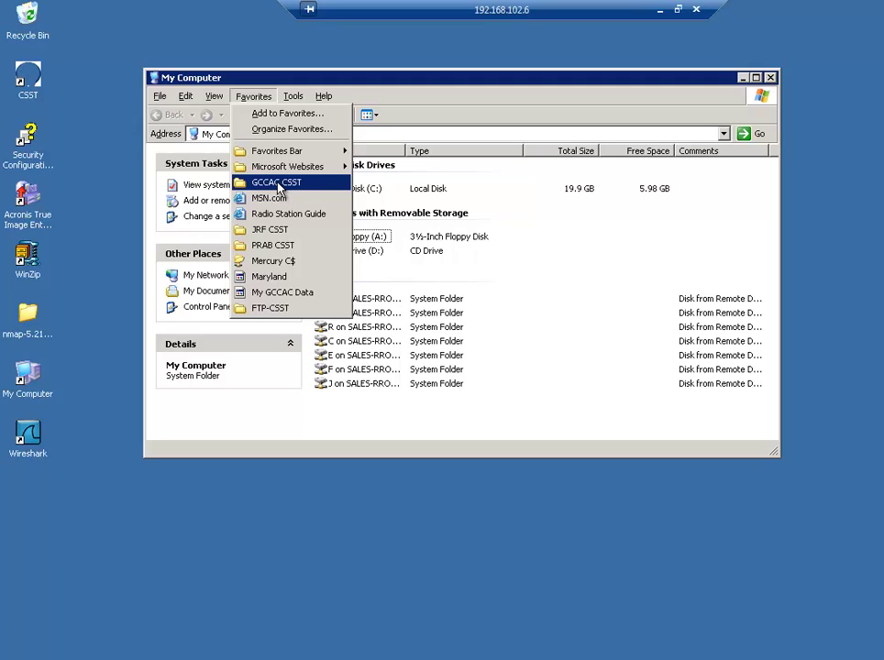
{"action": "left_click", "coordinate": [289, 234]}
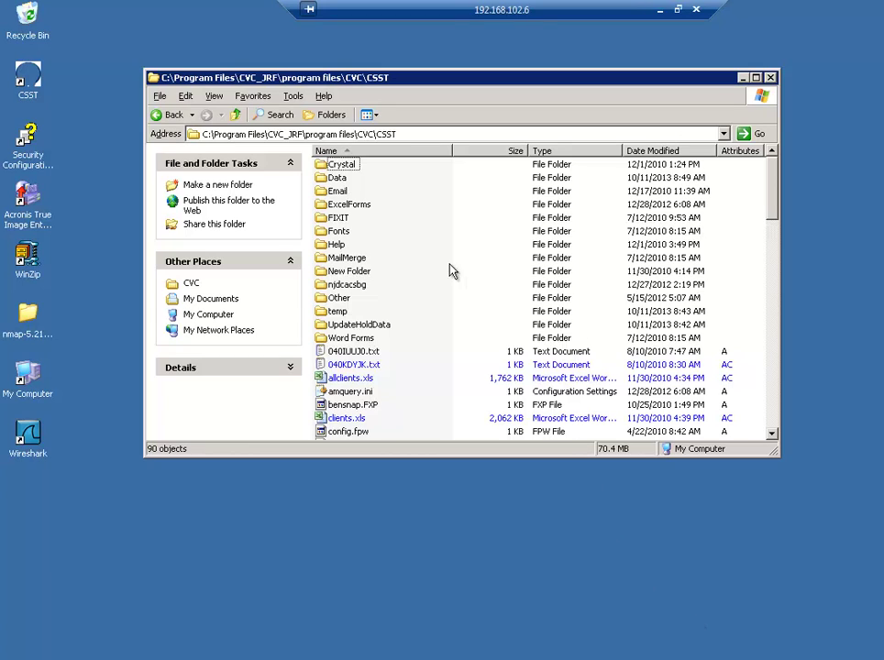
- View the GCCAC CSST favorite folder and return to the JRF CSST favorite
{"action": "left_click", "coordinate": [254, 96]}
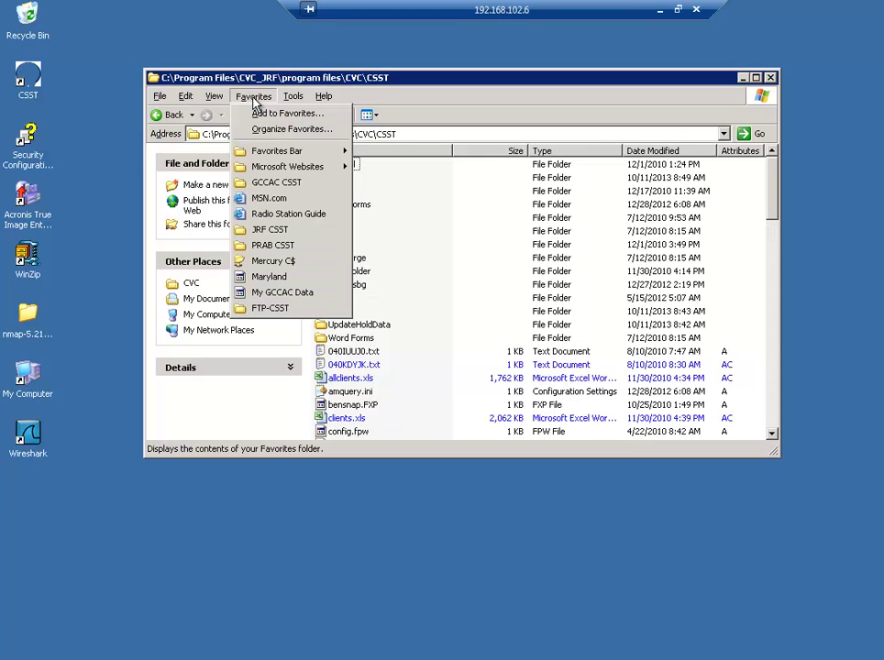
{"action": "left_click", "coordinate": [290, 187]}
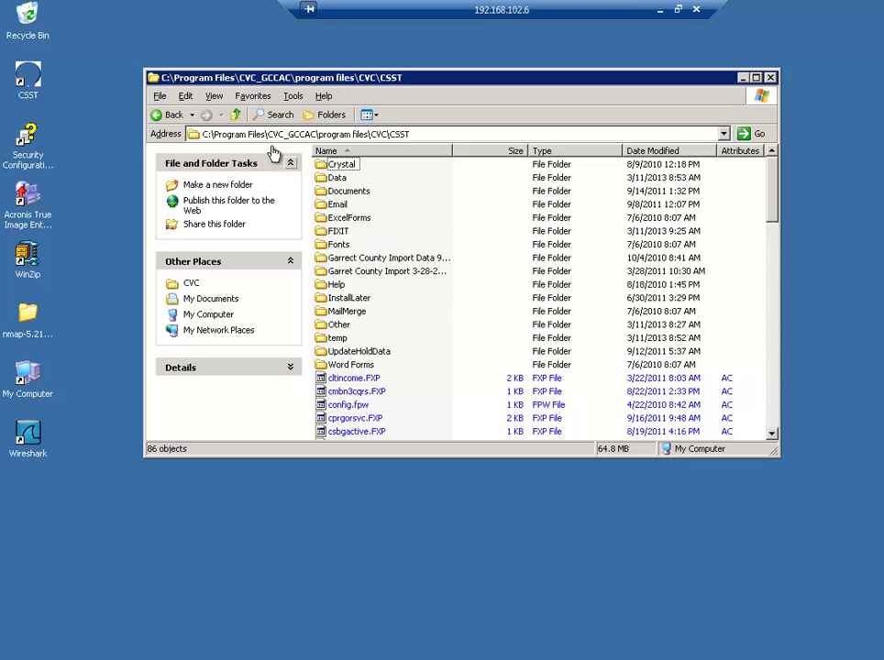
{"action": "left_click", "coordinate": [253, 96]}
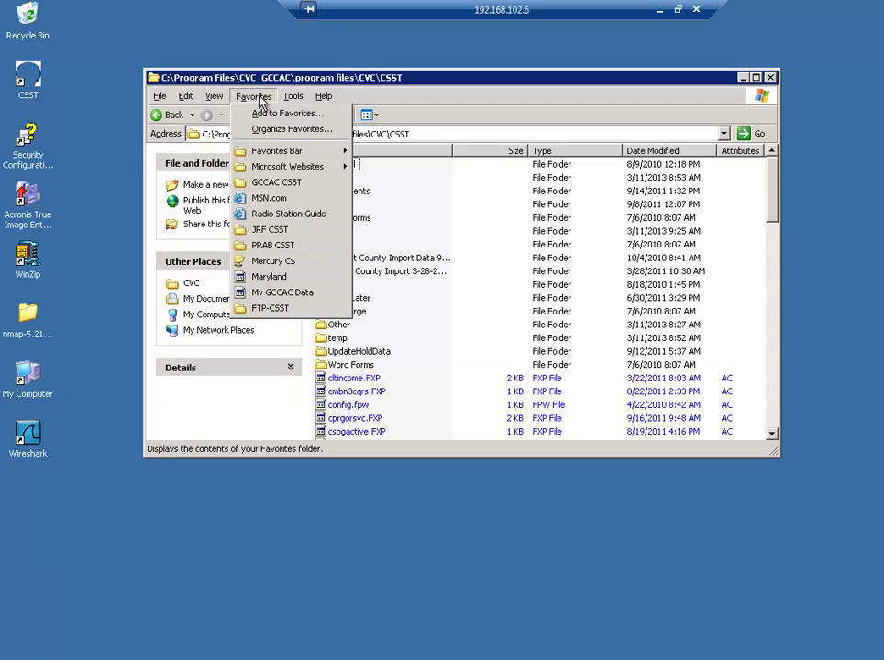
{"action": "left_click", "coordinate": [283, 231]}
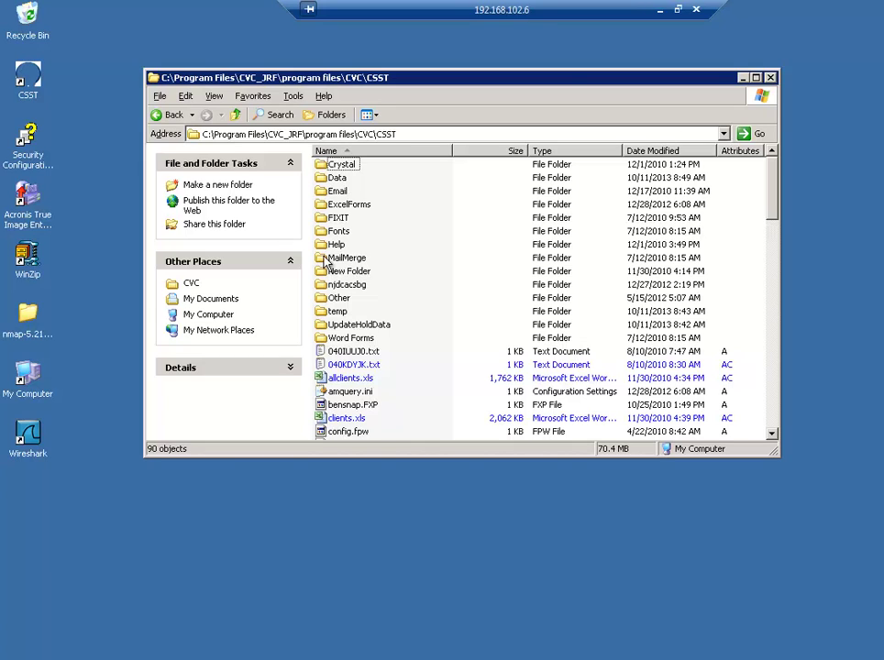
- Open the Data folder and sort its files by date modified, newest first
{"action": "left_click", "coordinate": [337, 178]}
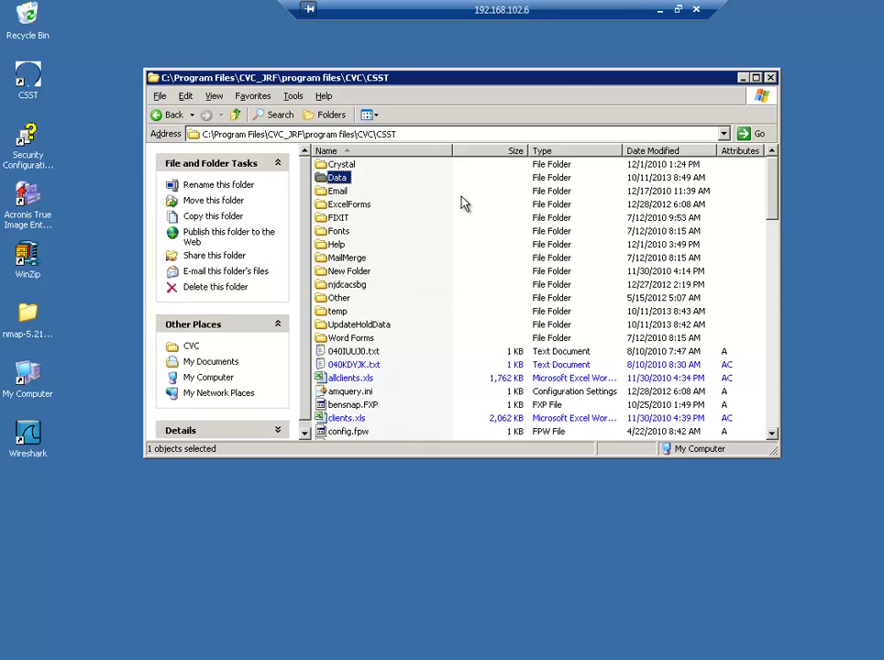
{"action": "double_click", "coordinate": [333, 177]}
{"action": "left_click", "coordinate": [658, 154]}
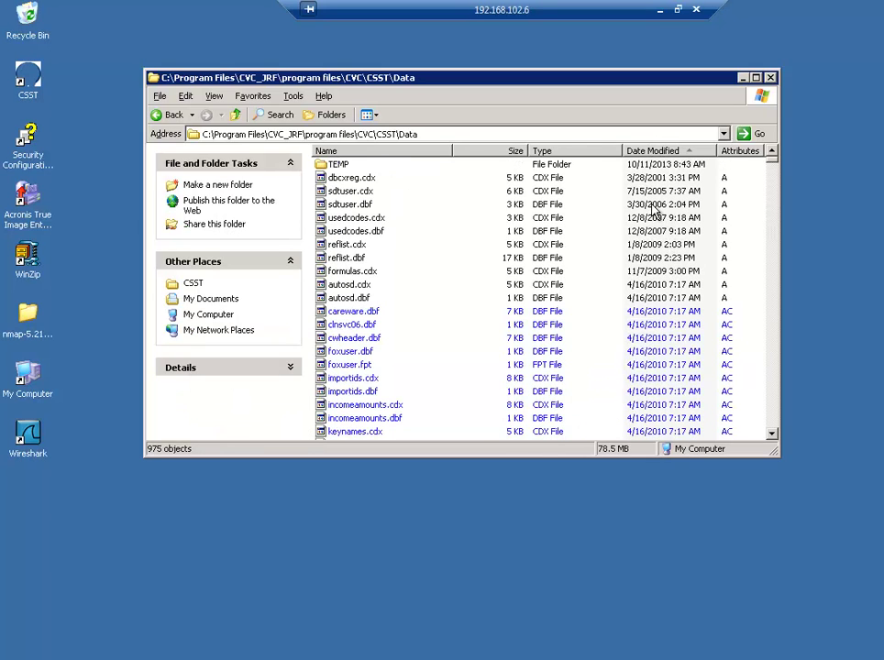
{"action": "left_click", "coordinate": [662, 153]}
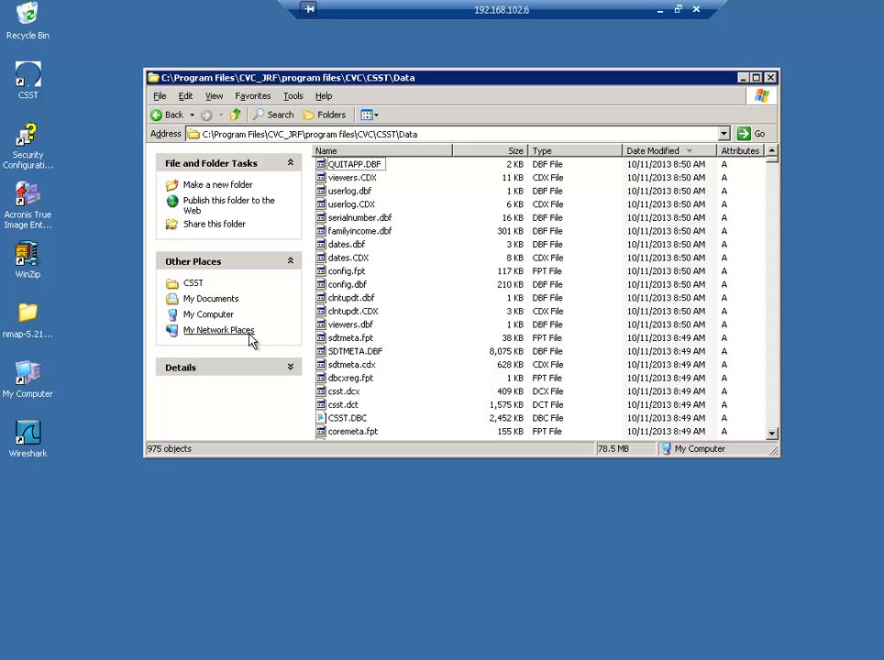
- Go to the PRAB CSST favorite folder
{"action": "left_click", "coordinate": [254, 96]}
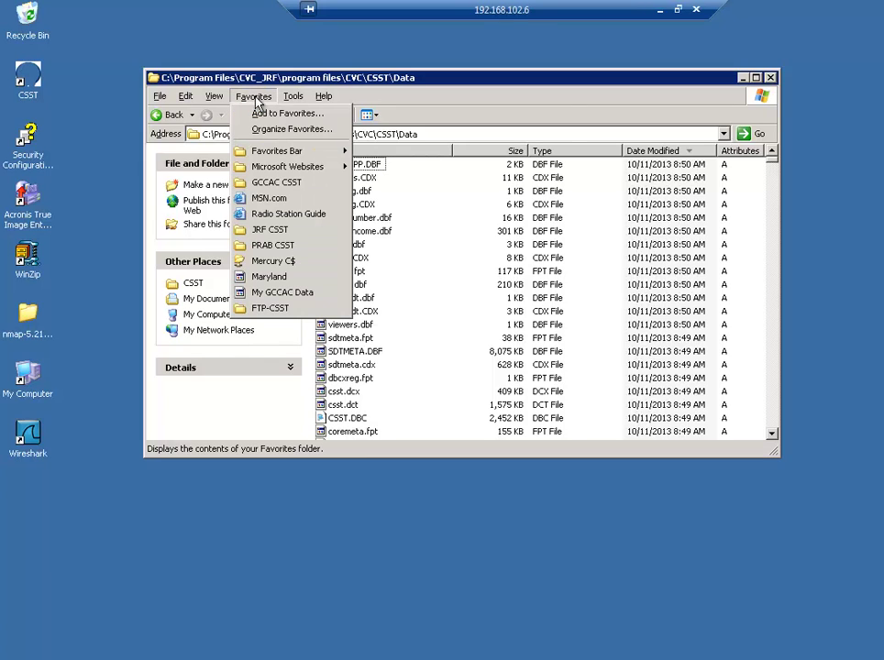
{"action": "left_click", "coordinate": [273, 246]}
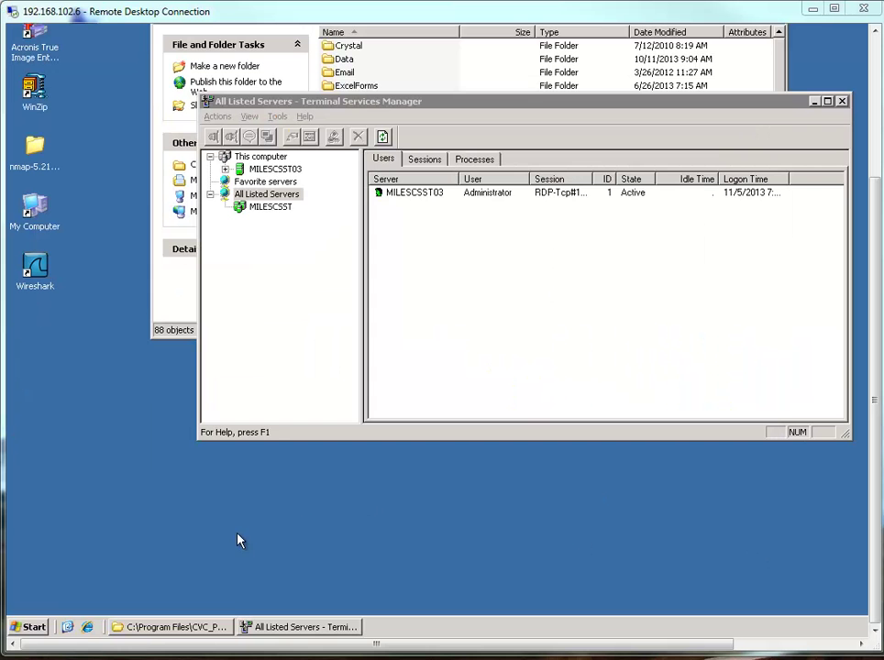
- Log off the remote Windows session and confirm the logoff
{"action": "left_click", "coordinate": [30, 629]}
{"action": "left_click", "coordinate": [207, 605]}
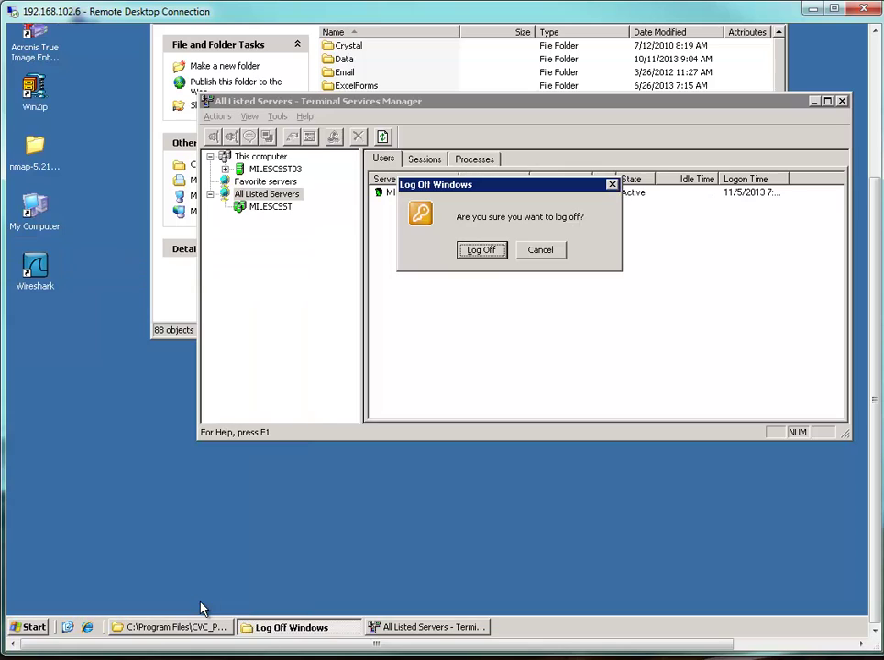
{"action": "left_click", "coordinate": [480, 252]}
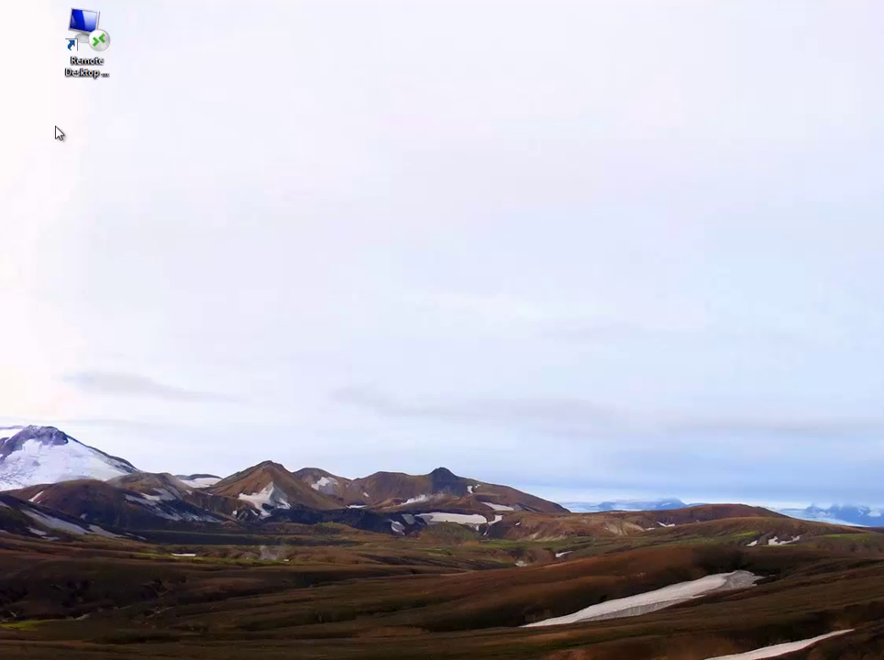
- Start a remote desktop connection to 192.168.102.8 with the saved credentials and accept the trust prompt
{"action": "double_click", "coordinate": [84, 37]}
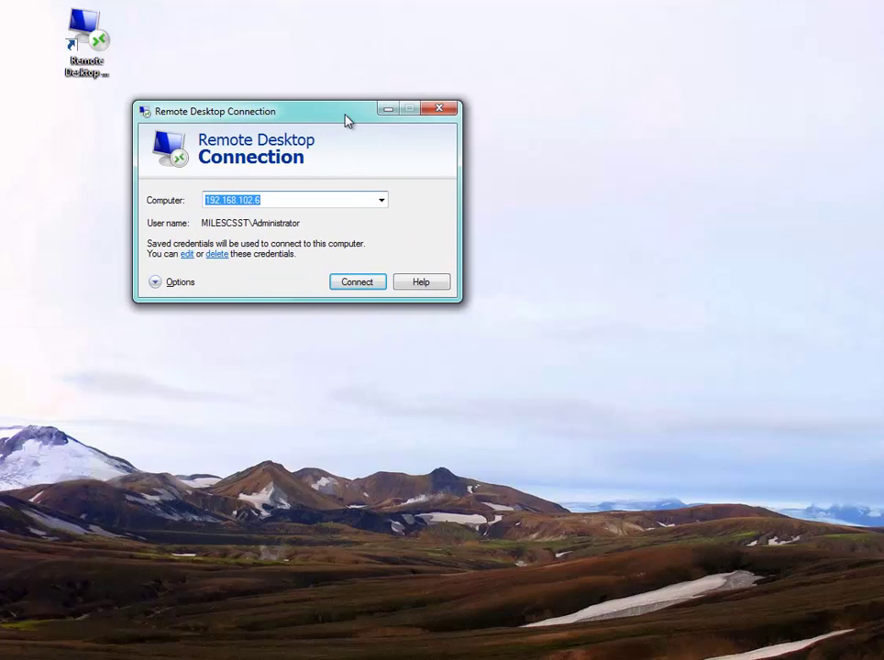
{"action": "left_click", "coordinate": [380, 200]}
{"action": "left_click", "coordinate": [263, 228]}
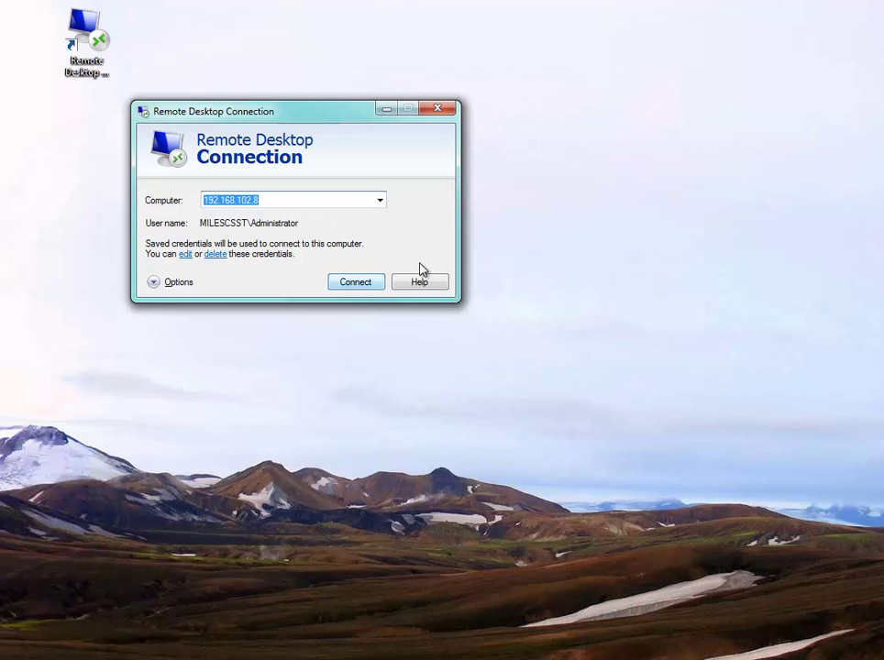
{"action": "left_click", "coordinate": [356, 282]}
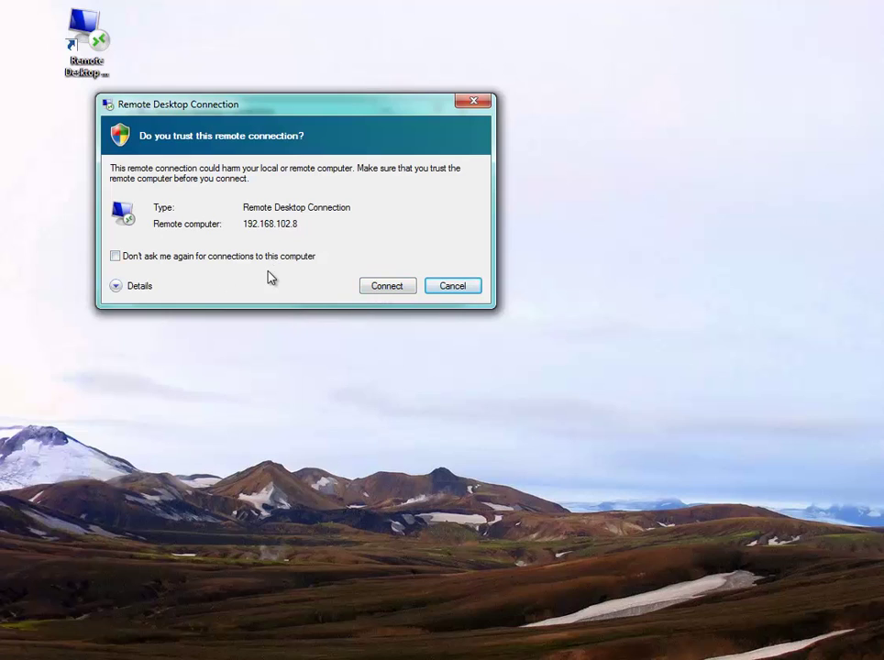
{"action": "left_click", "coordinate": [116, 255]}
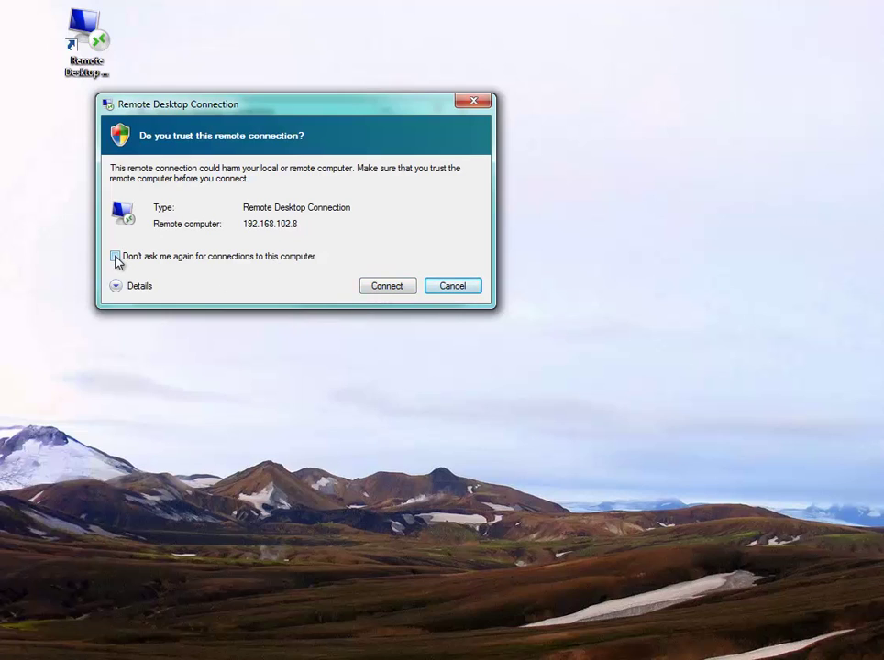
{"action": "left_click", "coordinate": [386, 286]}
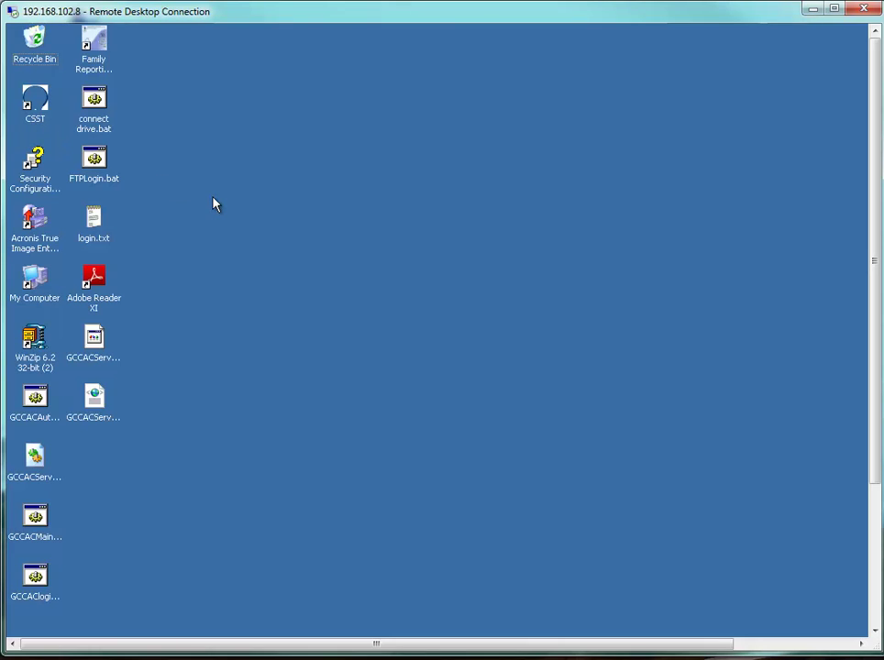
- Open My Computer on the remote desktop and move its window fully into view
{"action": "left_click", "coordinate": [36, 110]}
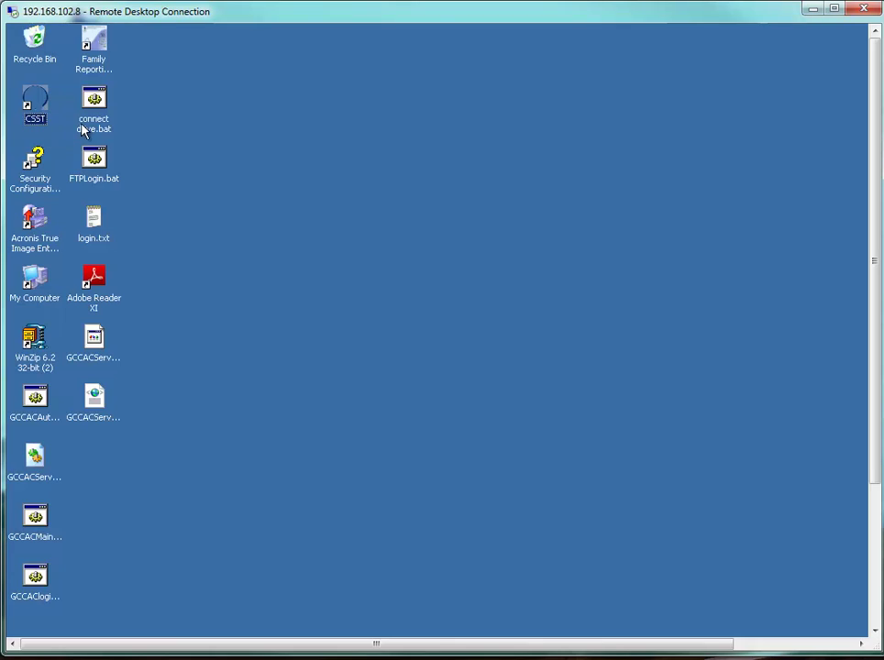
{"action": "double_click", "coordinate": [35, 280]}
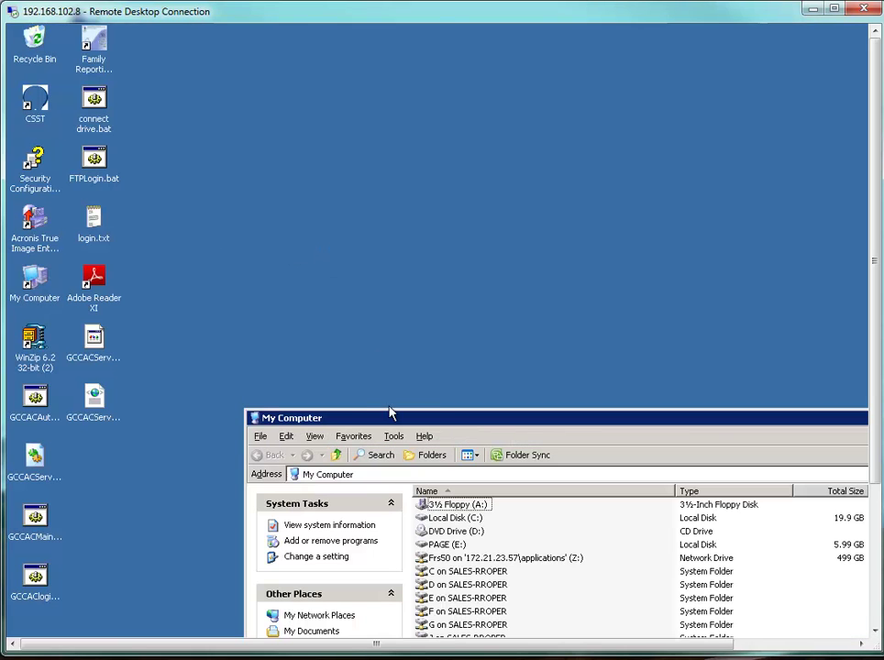
{"action": "left_click_drag", "start_coordinate": [431, 423], "coordinate": [295, 111]}
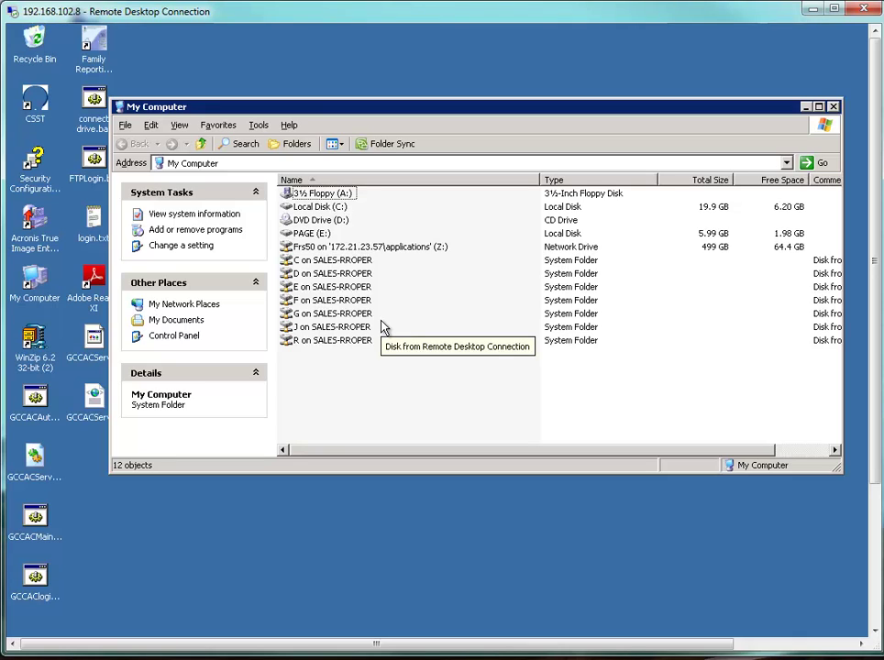
- Go to the GCCAC CSST favorite folder and select the csstx.exe file
{"action": "left_click", "coordinate": [217, 128]}
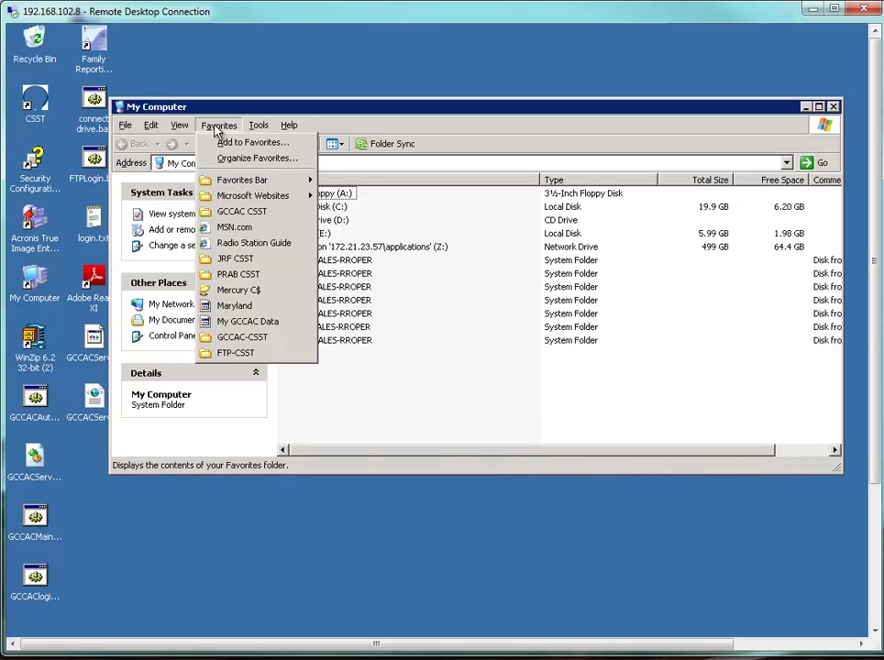
{"action": "left_click", "coordinate": [252, 212]}
{"action": "scroll", "coordinate": [357, 252], "scroll_direction": "down", "scroll_amount": 9}
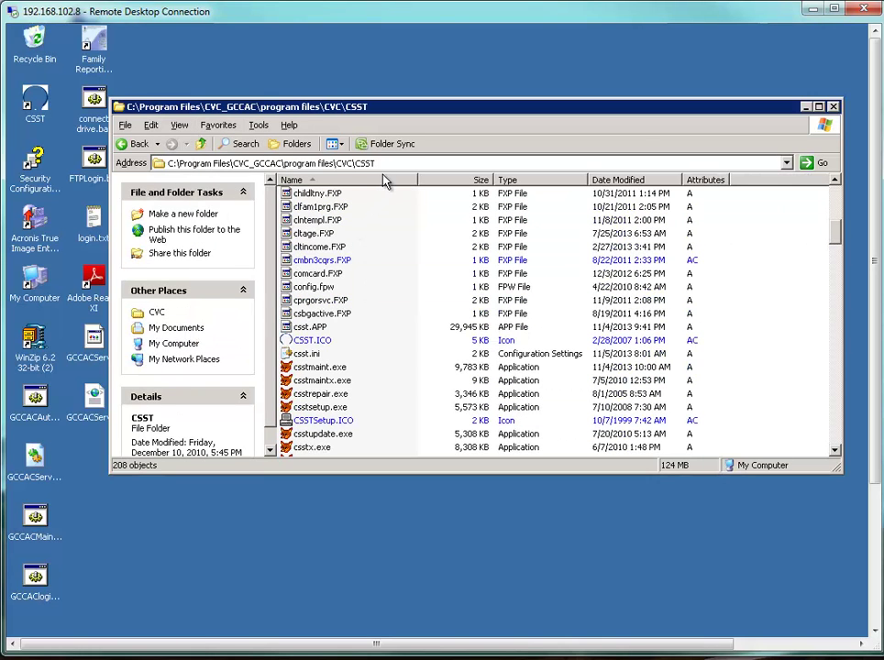
{"action": "scroll", "coordinate": [404, 330], "scroll_direction": "down", "scroll_amount": 1}
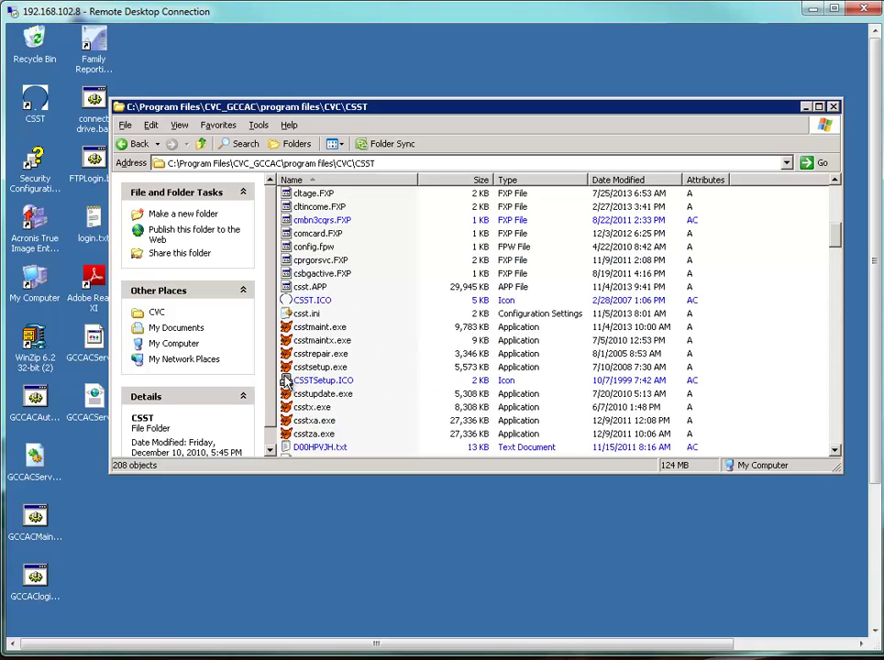
{"action": "left_click", "coordinate": [312, 407]}
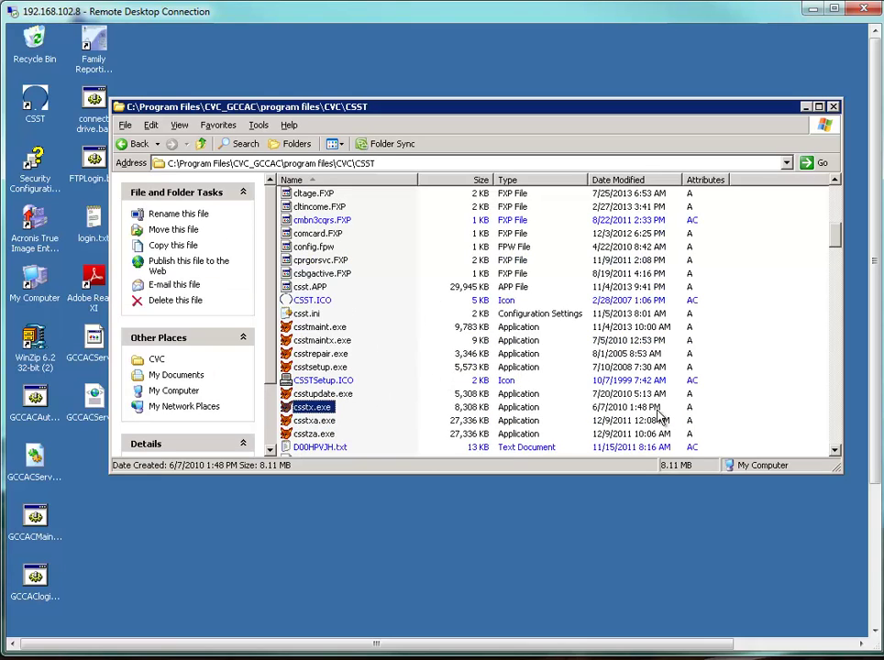